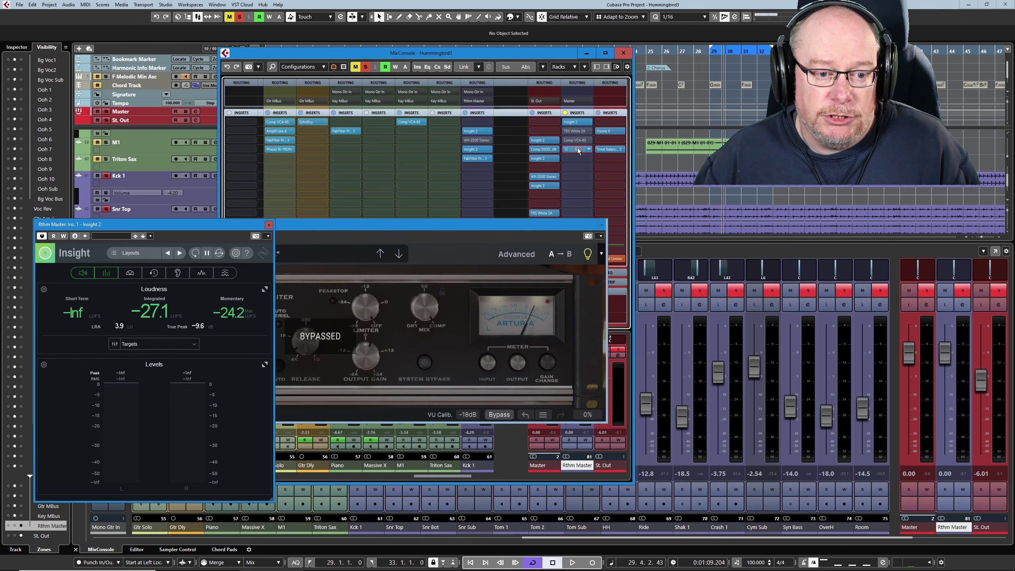
Step: Load Insight 2 into Rthm Master insert slot 4 after the Comp VCA-65, then open the compressor's editor
{"action": "left_click", "coordinate": [578, 146]}
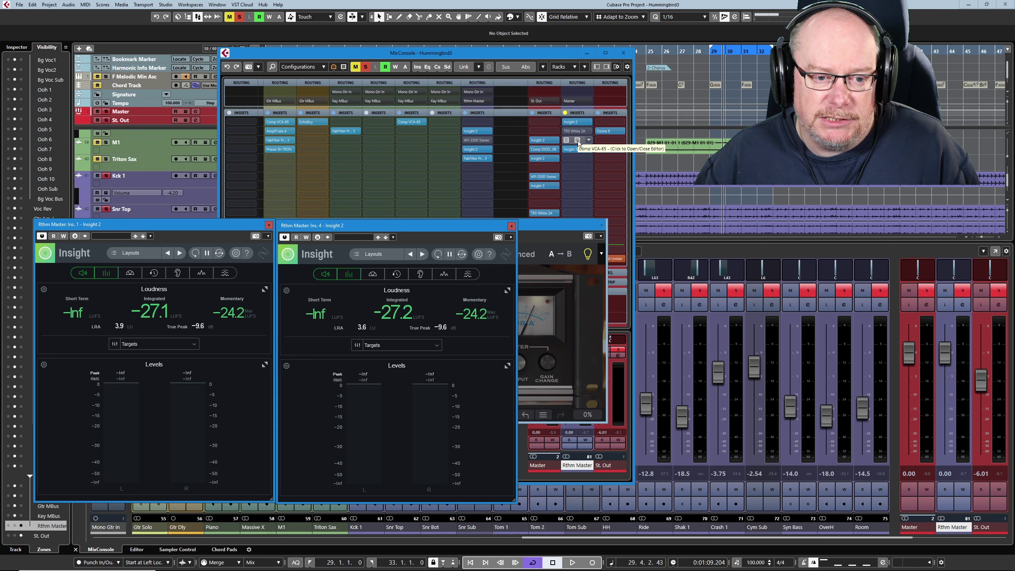
{"action": "left_click", "coordinate": [577, 141]}
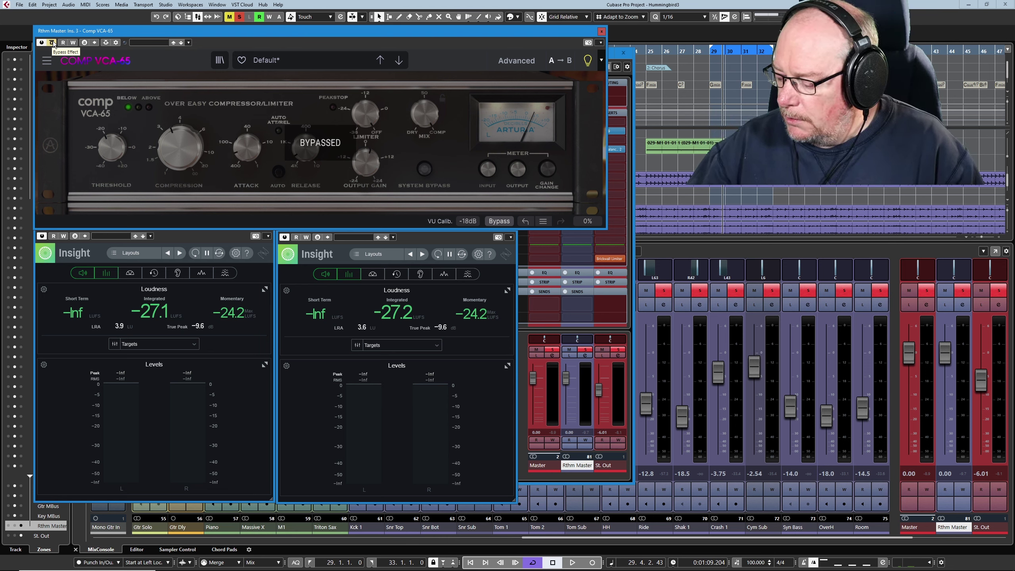
Step: Play the mix, toggling the Comp VCA-65 bypass repeatedly, ending bypassed with meters at -27.1/-27.2 LUFS
{"action": "left_click", "coordinate": [54, 43]}
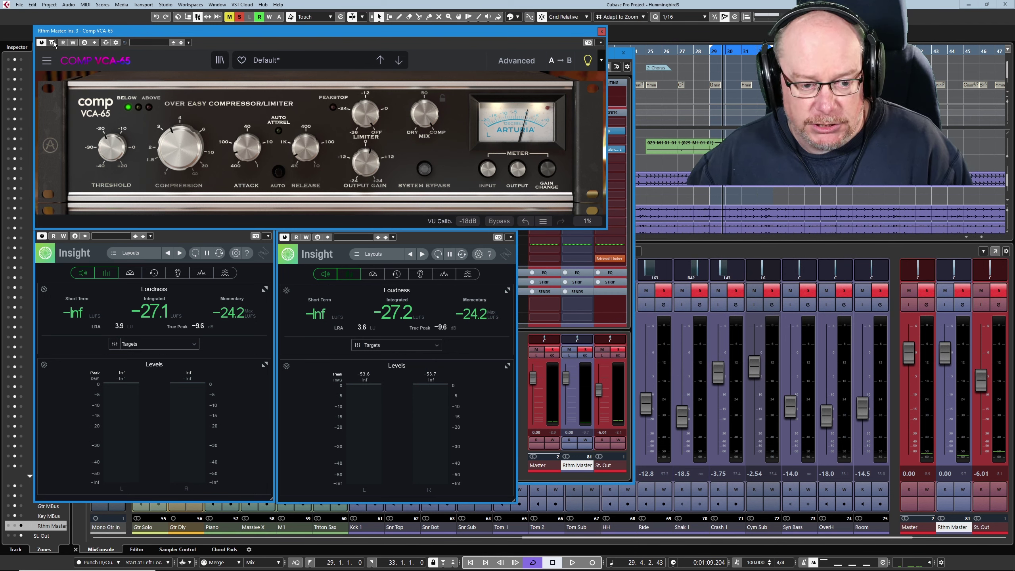
{"action": "key", "text": "space"}
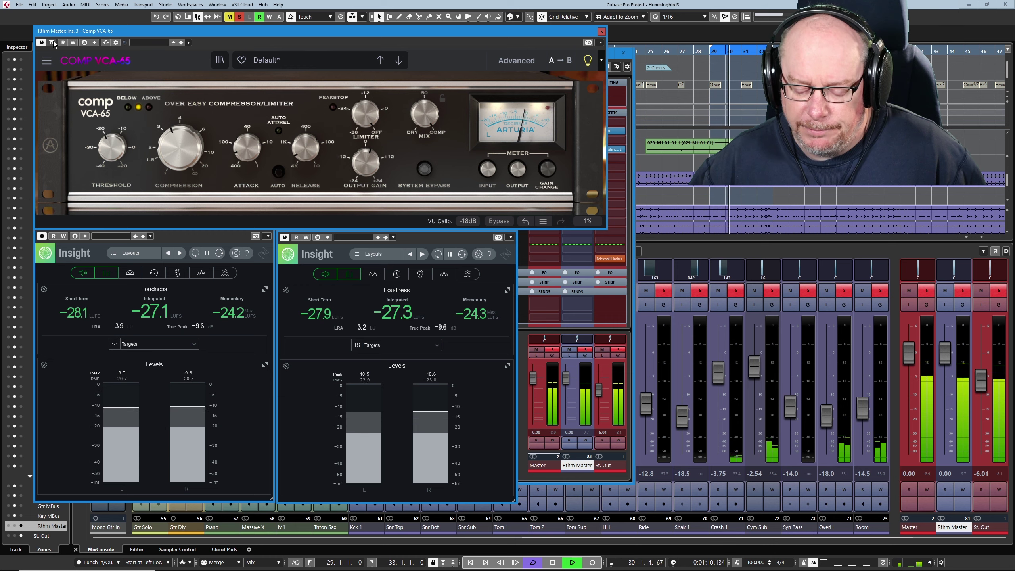
{"action": "left_click", "coordinate": [52, 42]}
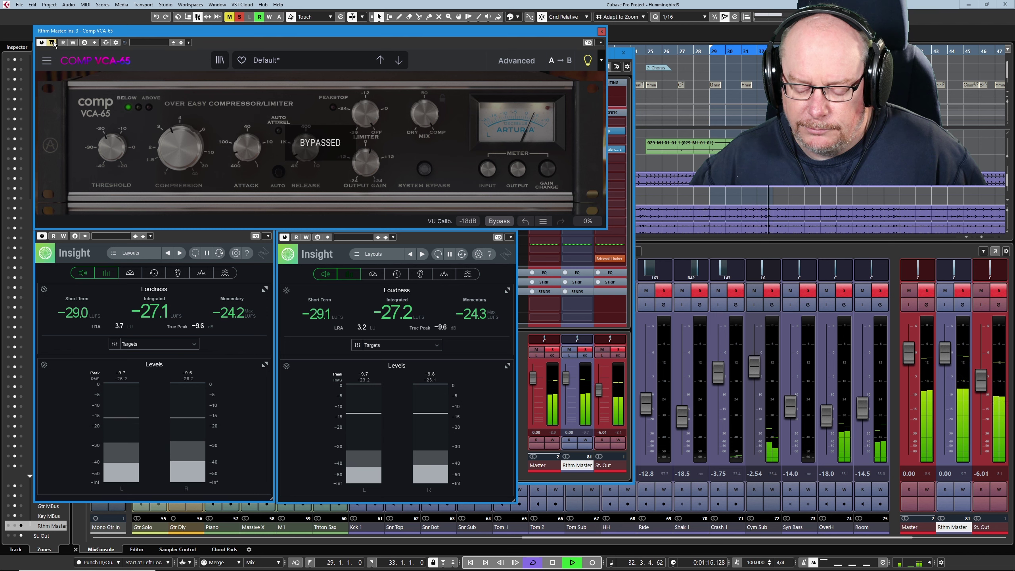
{"action": "left_click", "coordinate": [53, 42]}
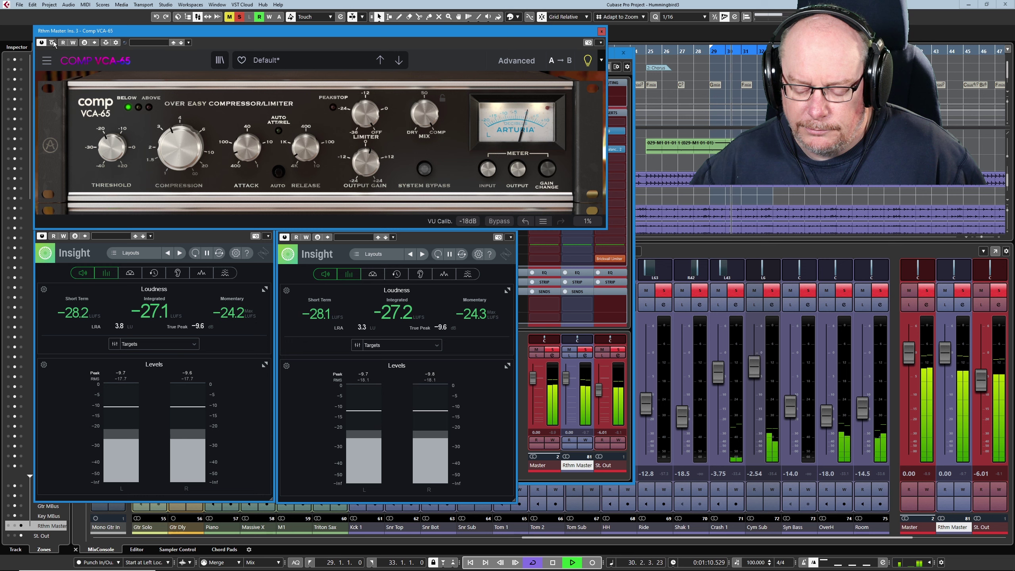
{"action": "left_click", "coordinate": [53, 42]}
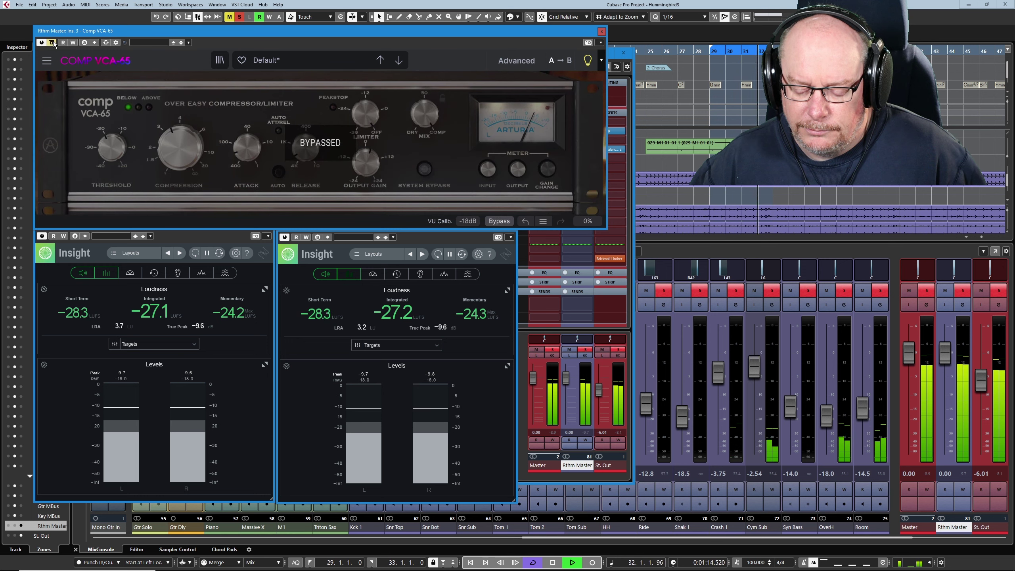
{"action": "left_click", "coordinate": [53, 42]}
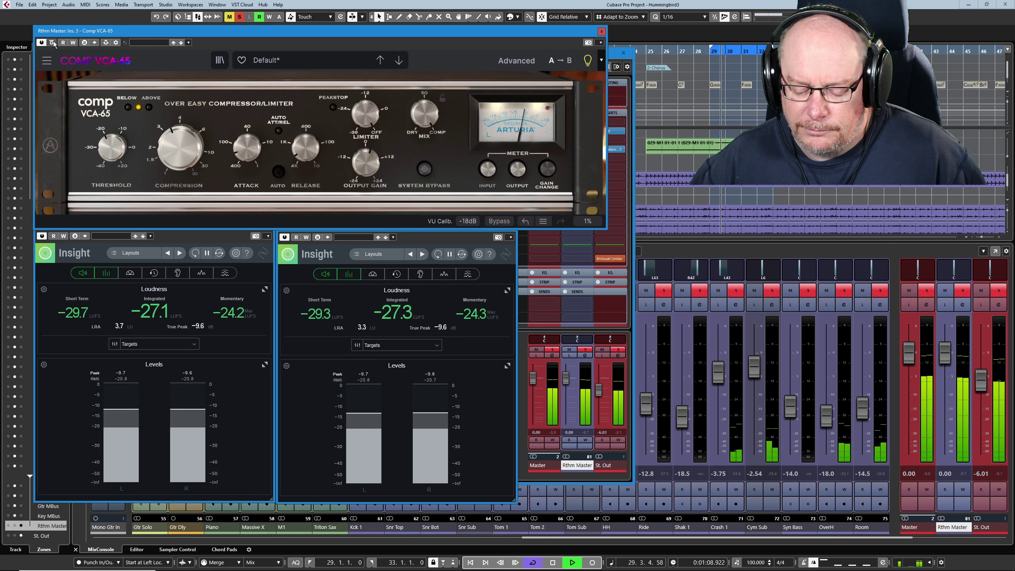
{"action": "left_click", "coordinate": [52, 43]}
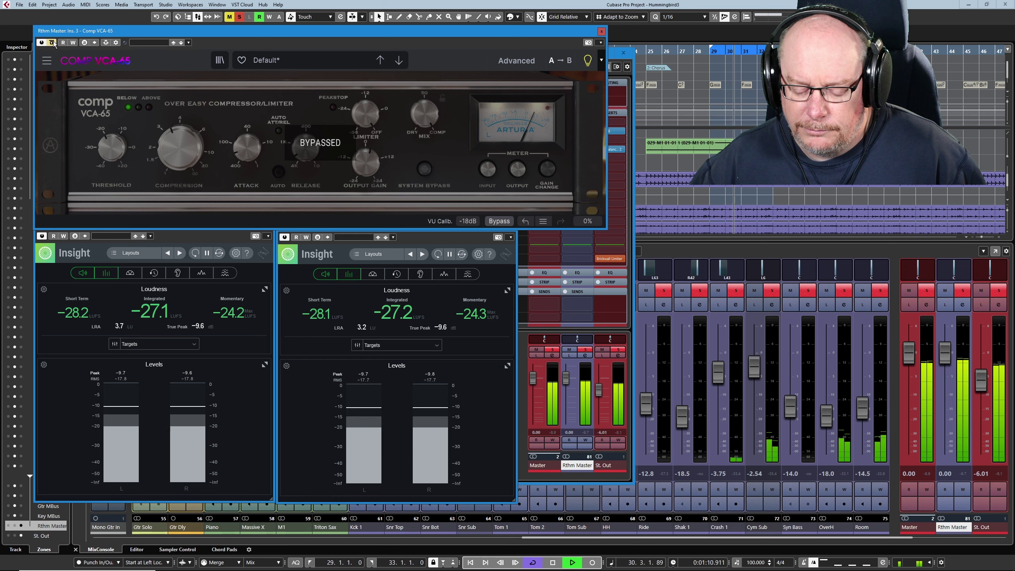
{"action": "key", "text": "space"}
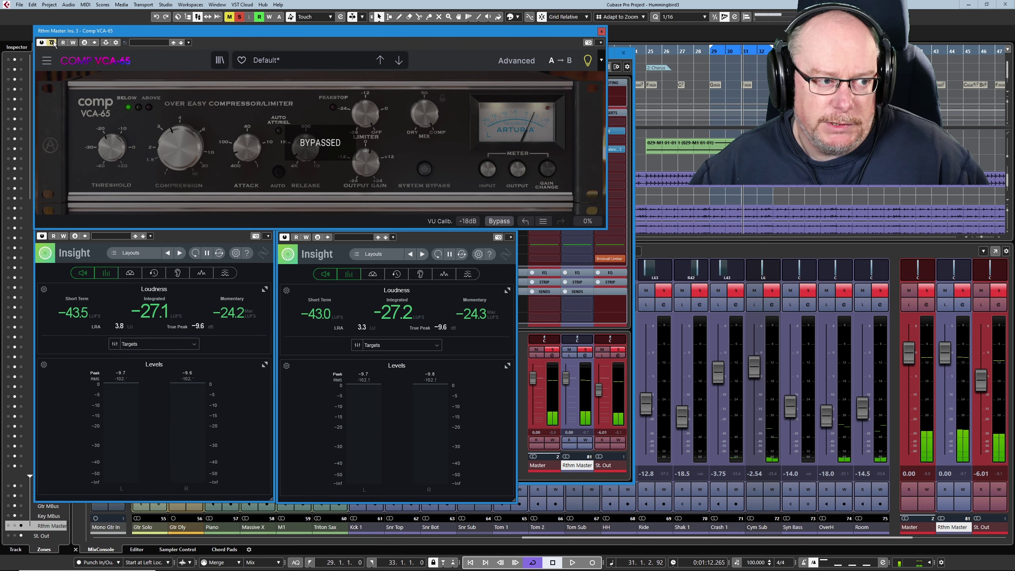
Step: Close the Comp VCA-65 editor and bypass its insert on Rthm Master in the MixConsole
{"action": "left_click", "coordinate": [53, 42]}
{"action": "left_click", "coordinate": [601, 31]}
{"action": "left_click", "coordinate": [566, 131]}
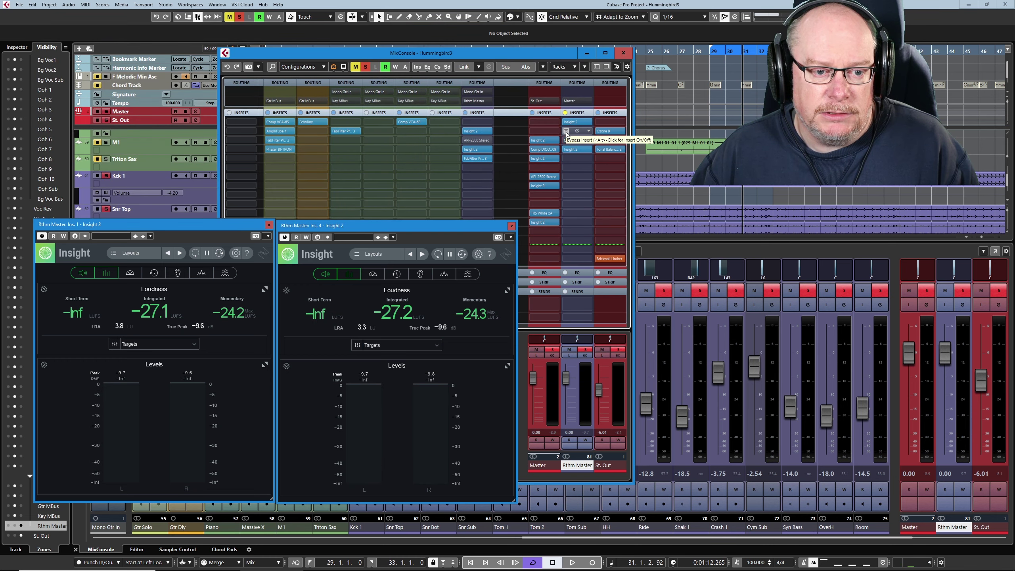
Step: Open the TRS White 2A editor from insert 2 above the meters, leaving it bypassed
{"action": "left_click", "coordinate": [577, 131]}
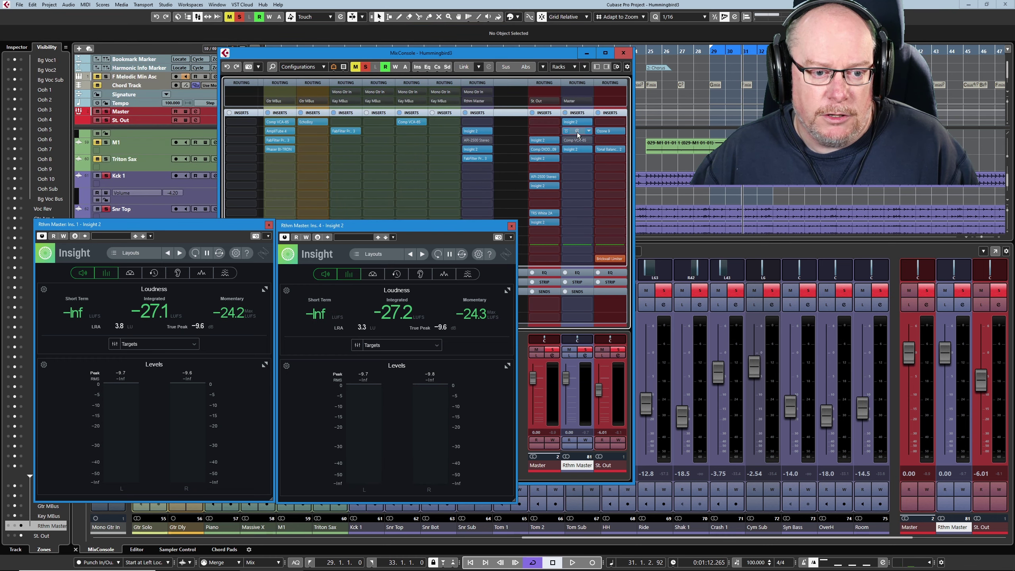
{"action": "left_click_drag", "start_coordinate": [323, 308], "coordinate": [336, 41]}
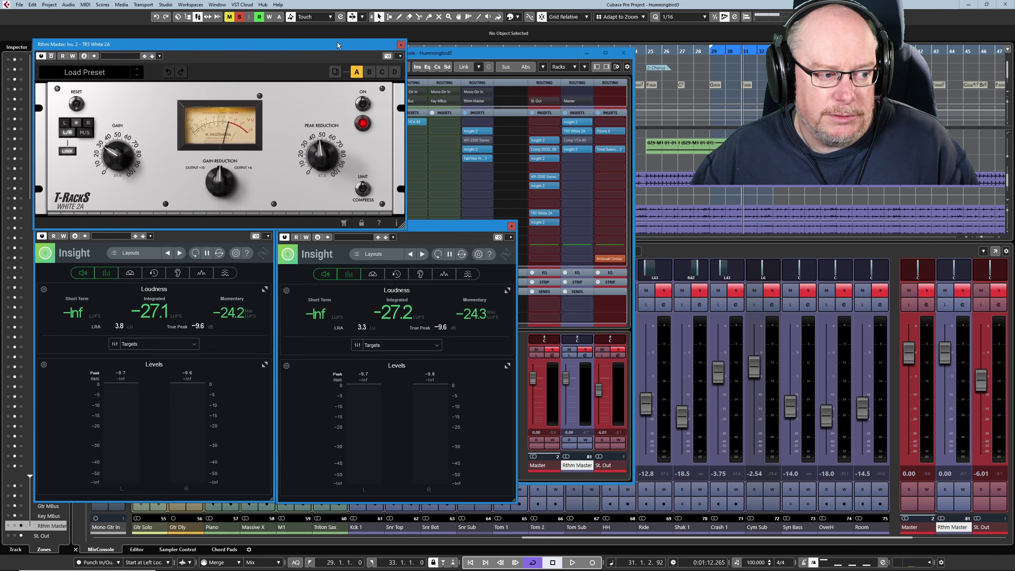
{"action": "left_click_drag", "start_coordinate": [337, 43], "coordinate": [339, 39]}
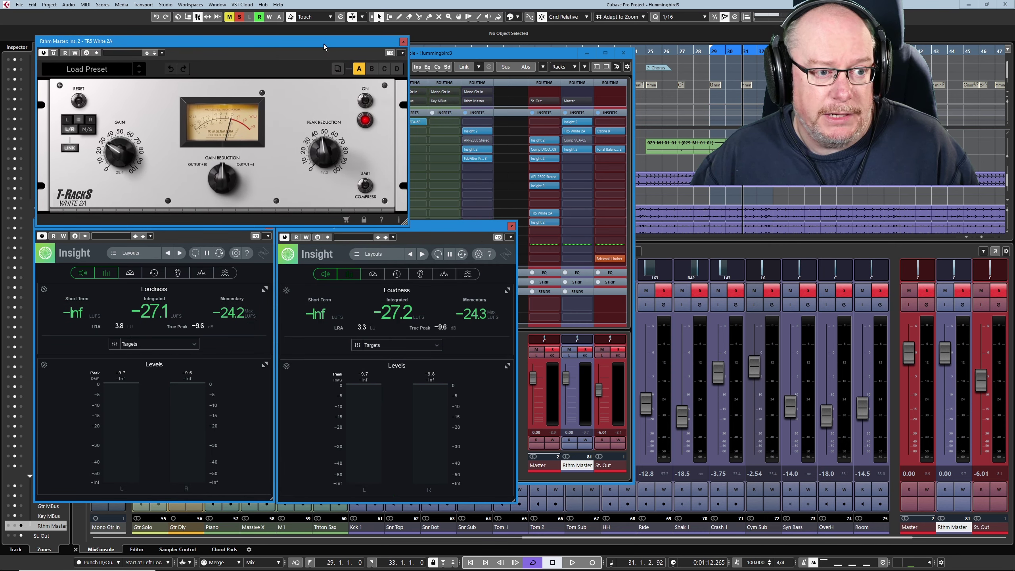
{"action": "left_click", "coordinate": [54, 53]}
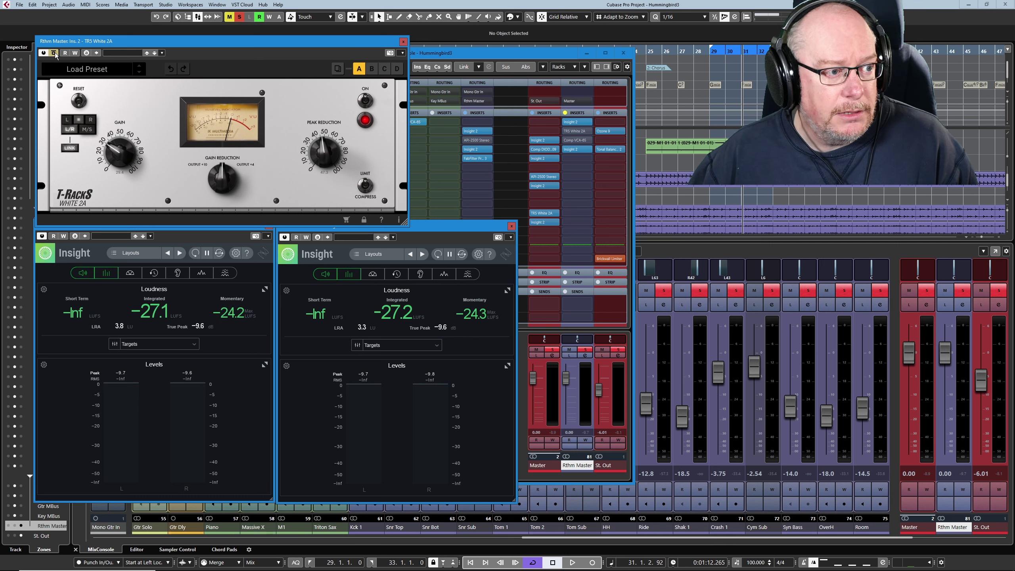
{"action": "left_click", "coordinate": [54, 53]}
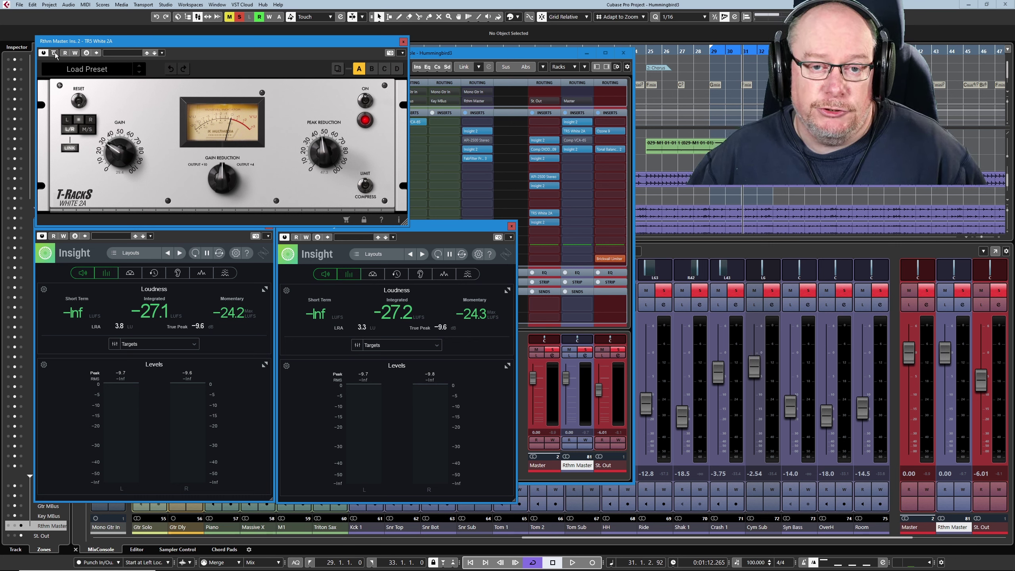
{"action": "left_click", "coordinate": [53, 53]}
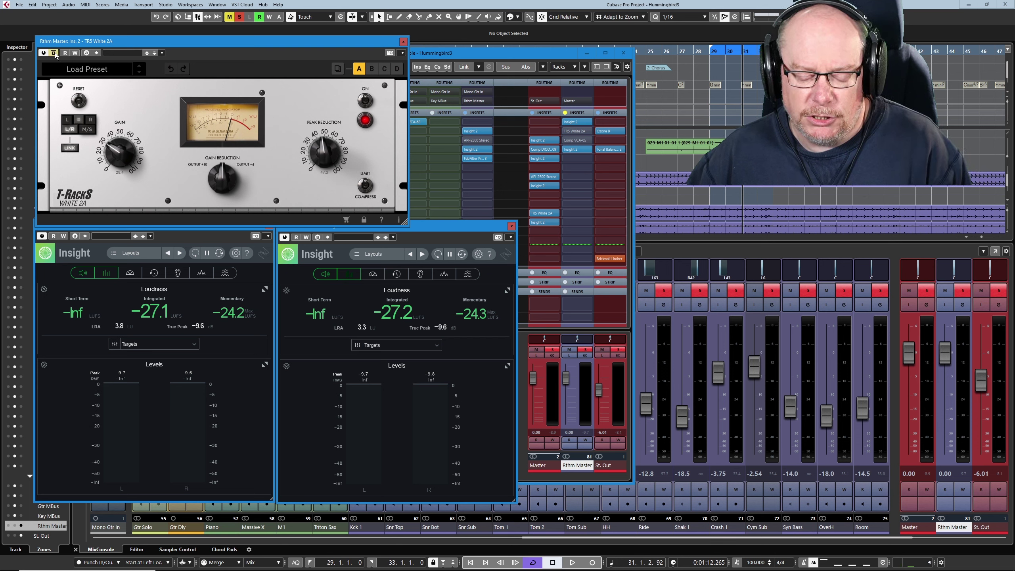
Step: Play the bass section through the White 2A setup until both meters read -27.2 LUFS integrated
{"action": "key", "text": "space"}
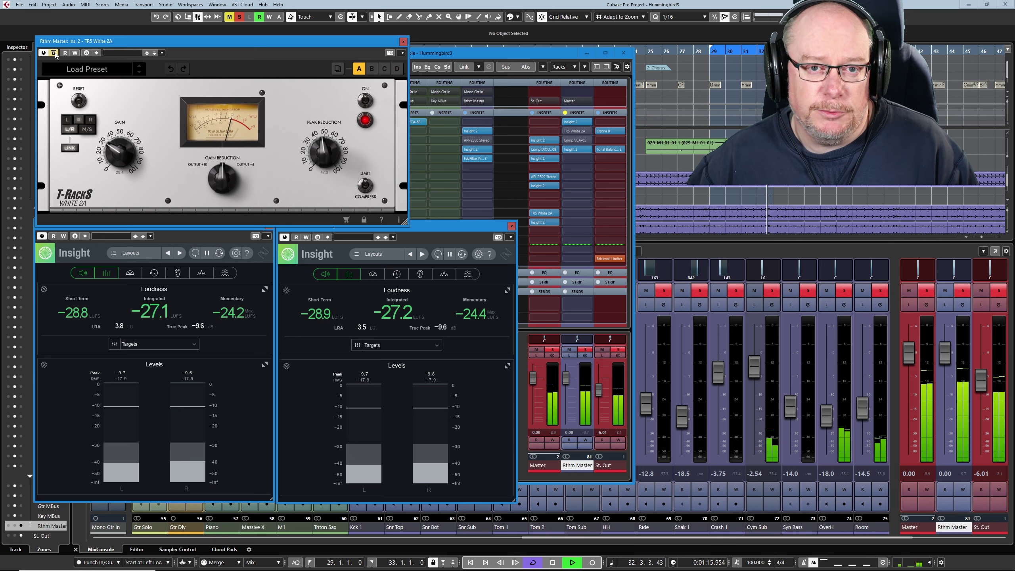
{"action": "key", "text": "space"}
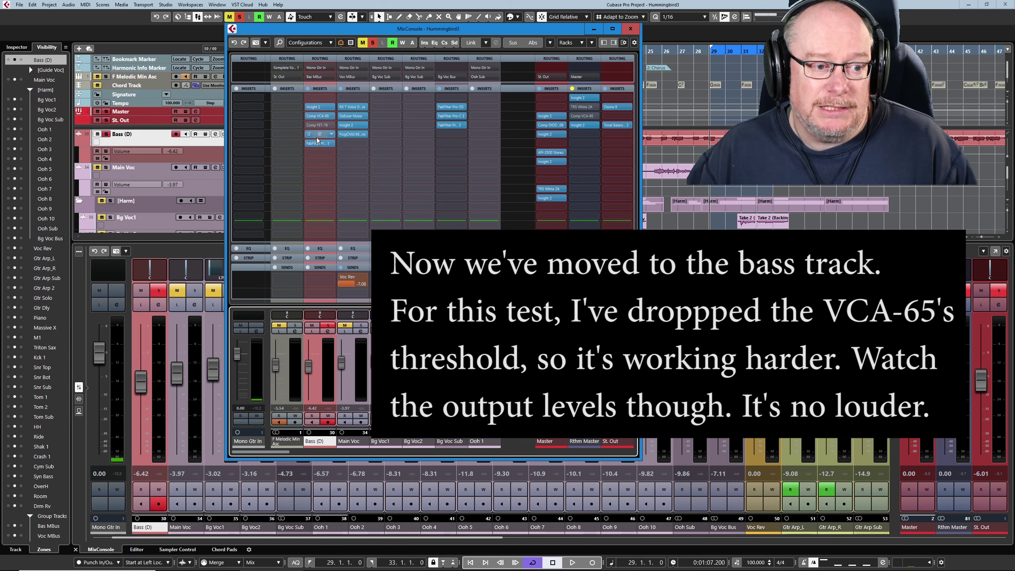
Step: Open the Bass (D) Comp VCA-65, toggle its bypass during playback, then stop with it active
{"action": "left_click", "coordinate": [317, 116]}
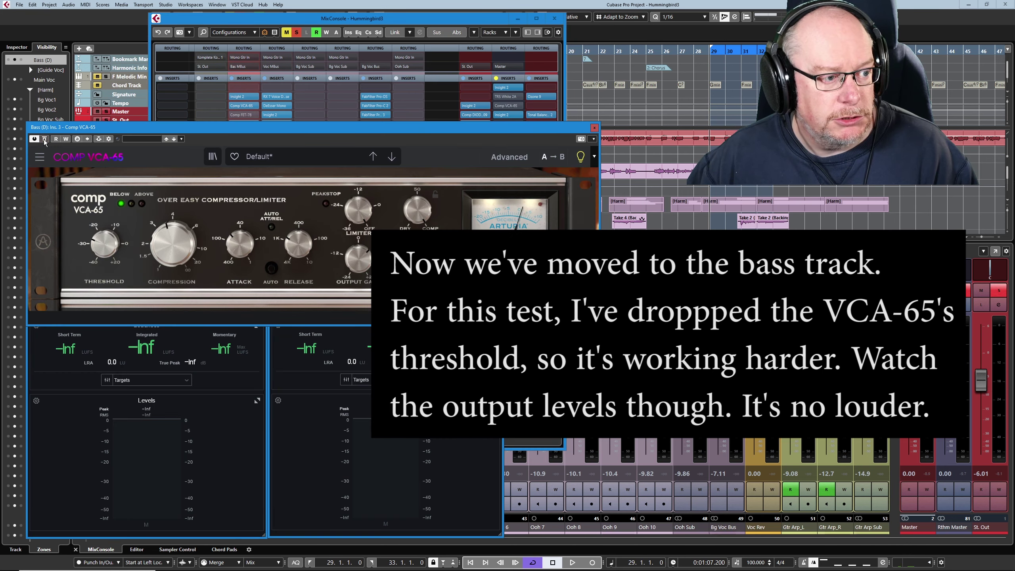
{"action": "left_click", "coordinate": [44, 140]}
{"action": "left_click", "coordinate": [44, 140]}
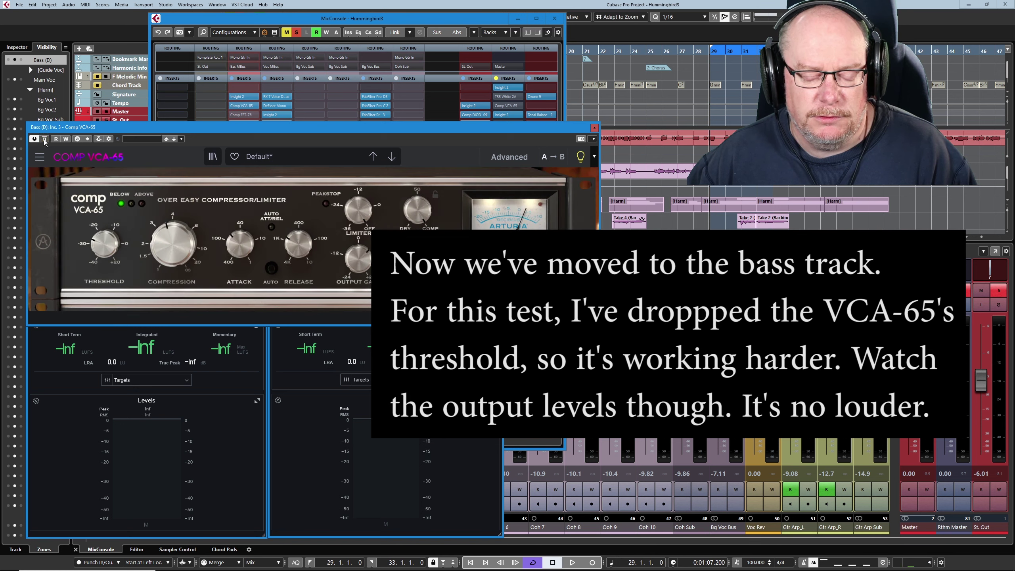
{"action": "left_click", "coordinate": [44, 139]}
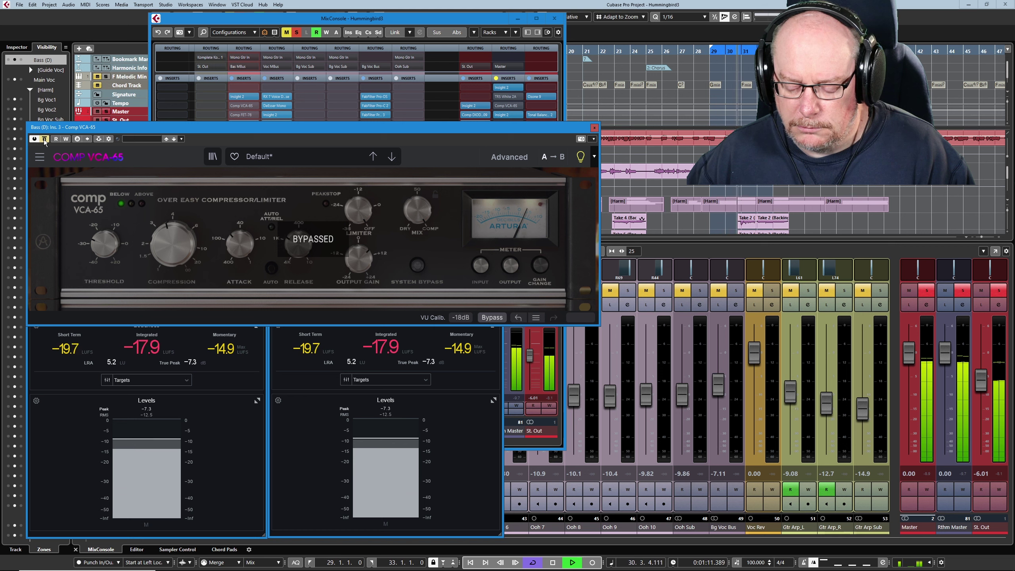
{"action": "left_click", "coordinate": [44, 140]}
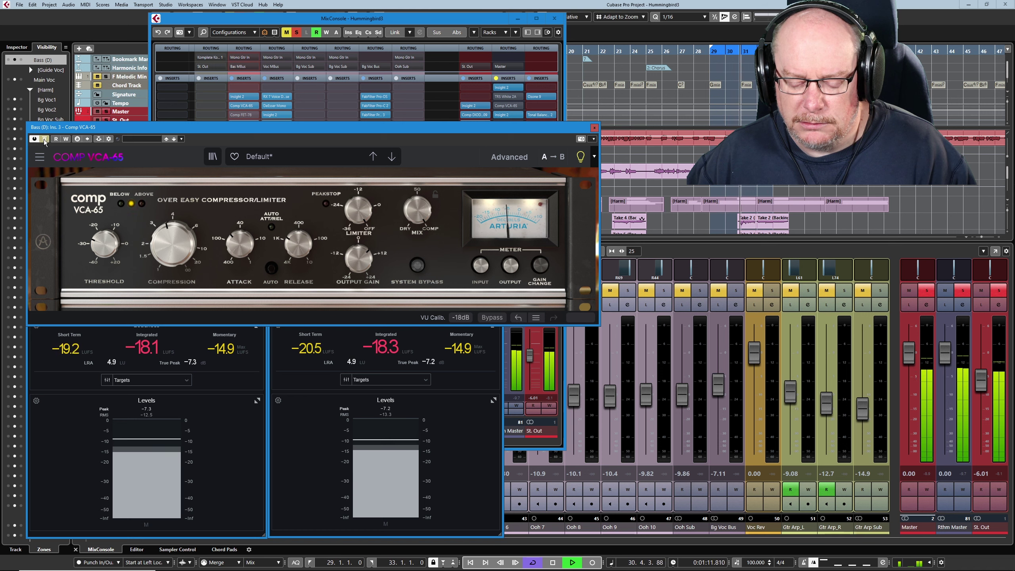
{"action": "left_click", "coordinate": [45, 139]}
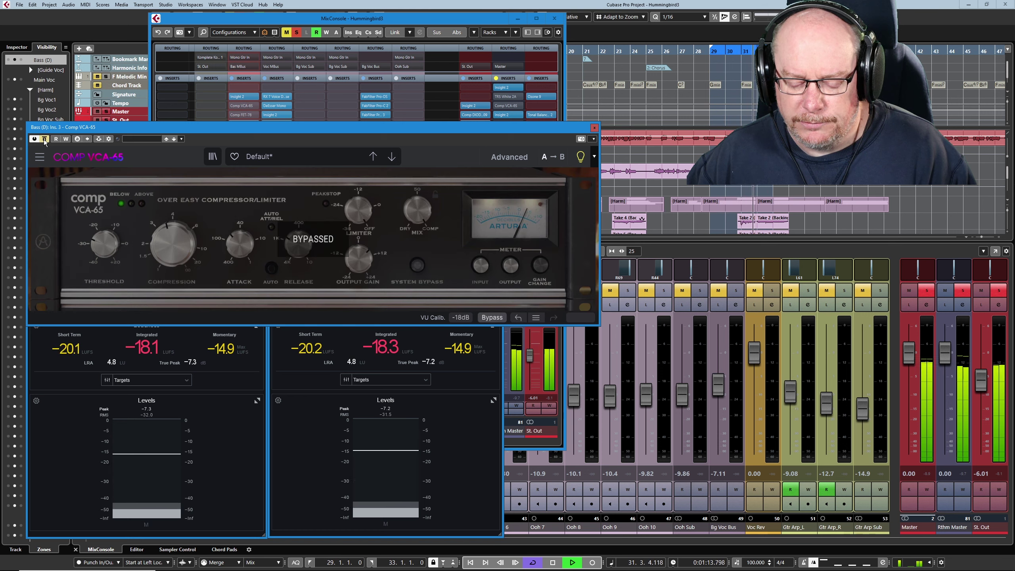
{"action": "left_click", "coordinate": [44, 139]}
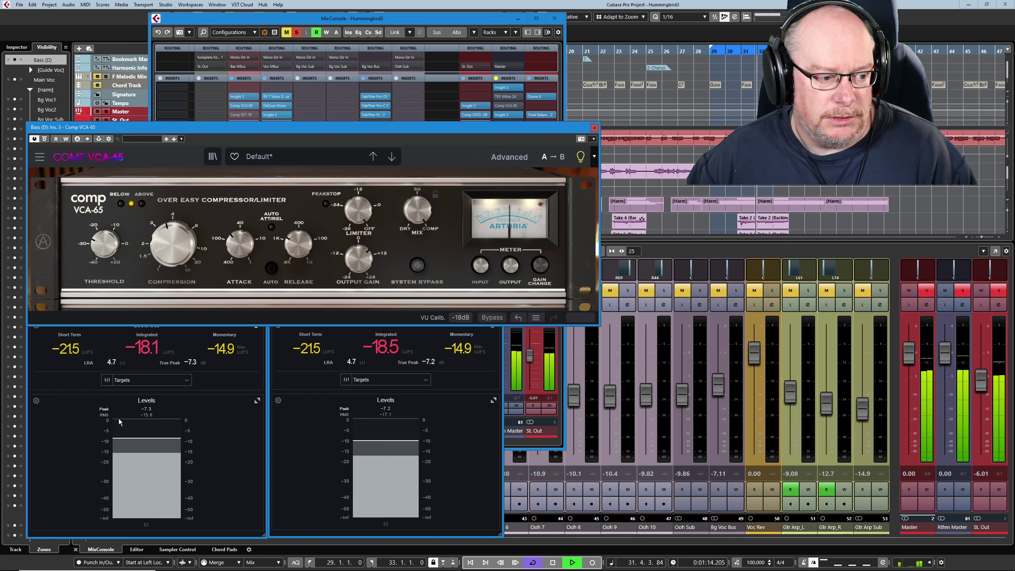
{"action": "key", "text": "space"}
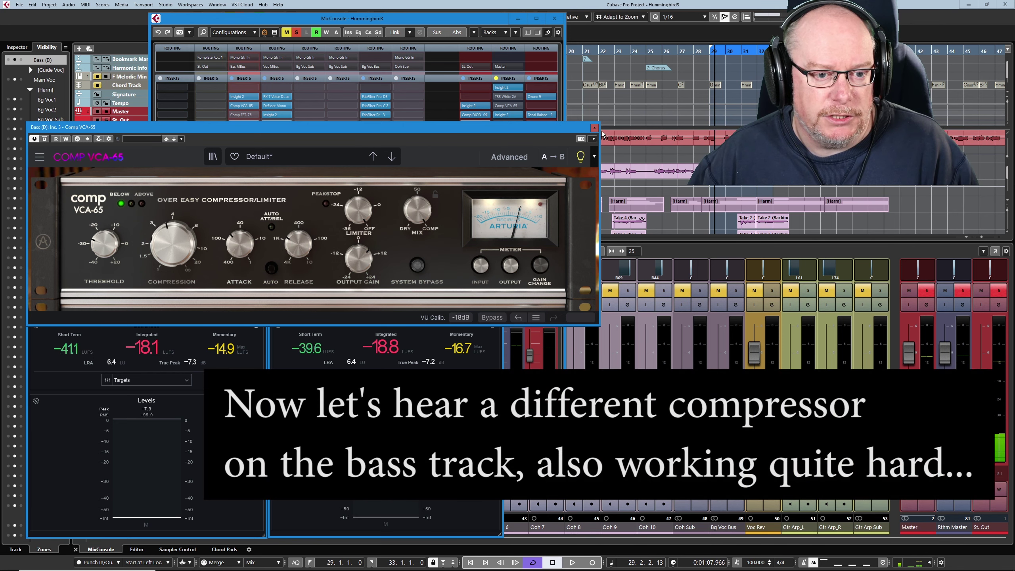
Step: Close the Comp VCA-65 window and open the Bass (D) Comp FET-76, bypassing it
{"action": "left_click", "coordinate": [594, 127]}
{"action": "left_click", "coordinate": [242, 114]}
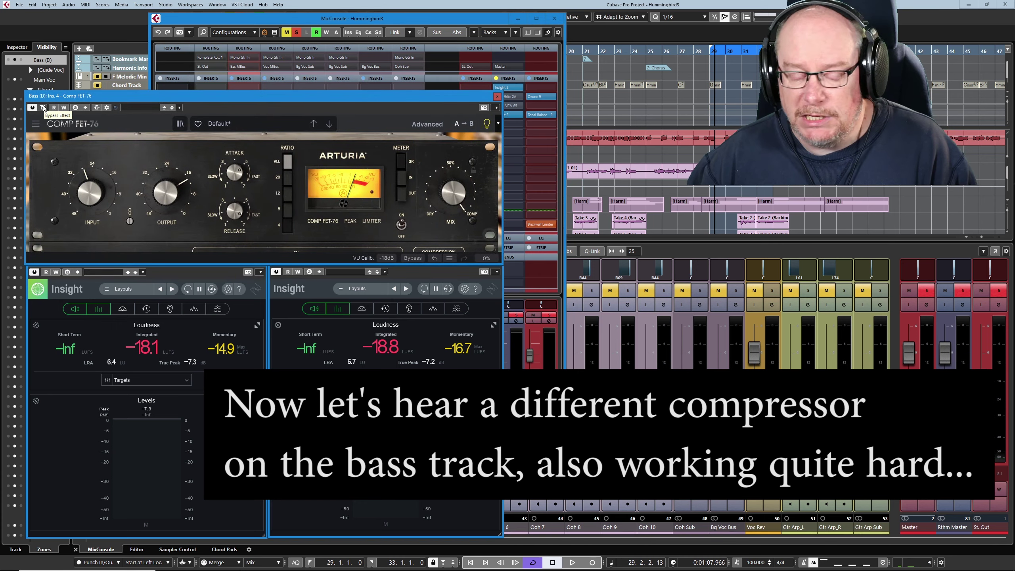
{"action": "left_click", "coordinate": [43, 107]}
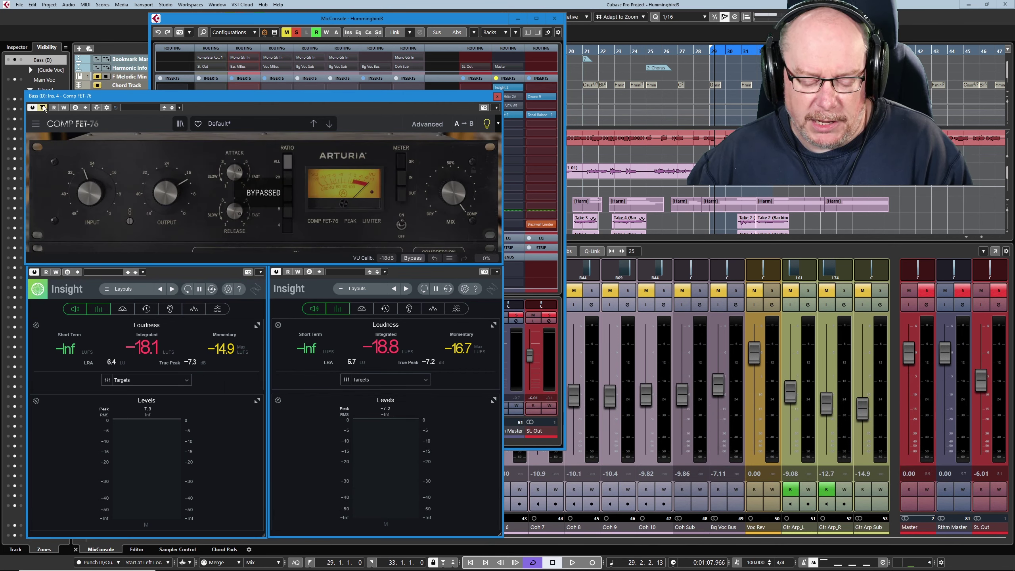
Step: Play the bass, toggling the Comp FET-76 bypass repeatedly, then stop with the compressor active
{"action": "key", "text": "space"}
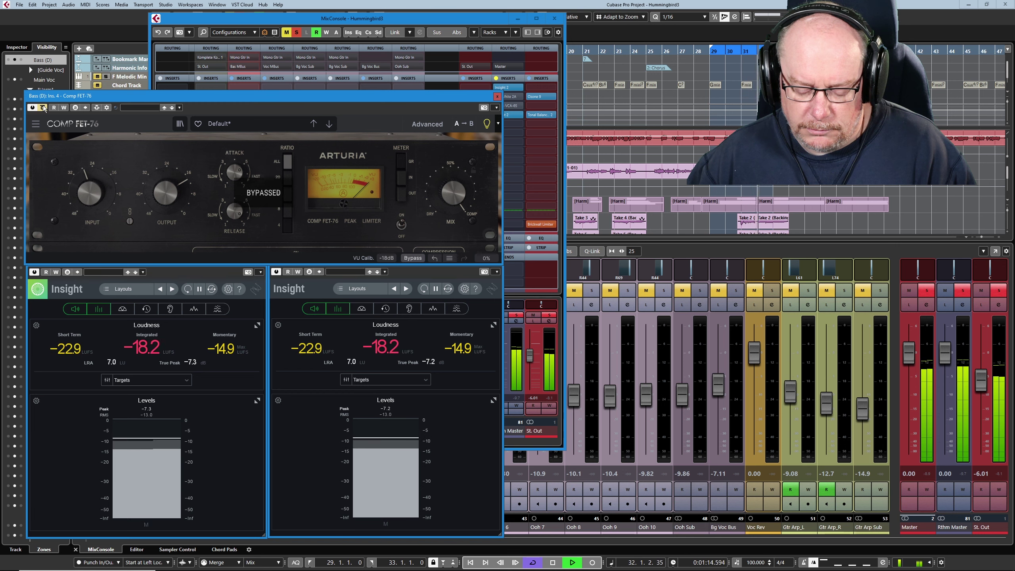
{"action": "left_click", "coordinate": [43, 107]}
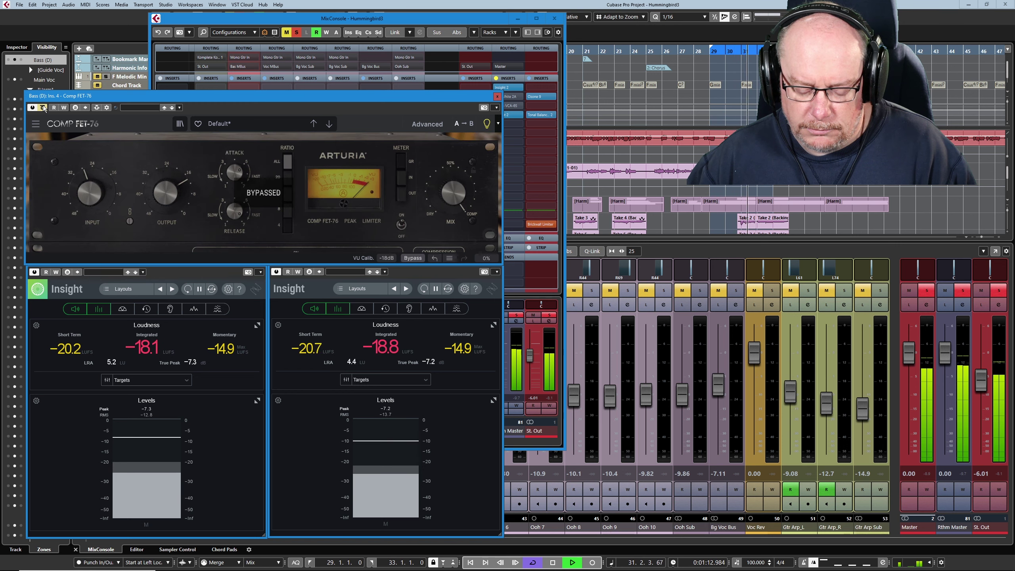
{"action": "left_click", "coordinate": [43, 108]}
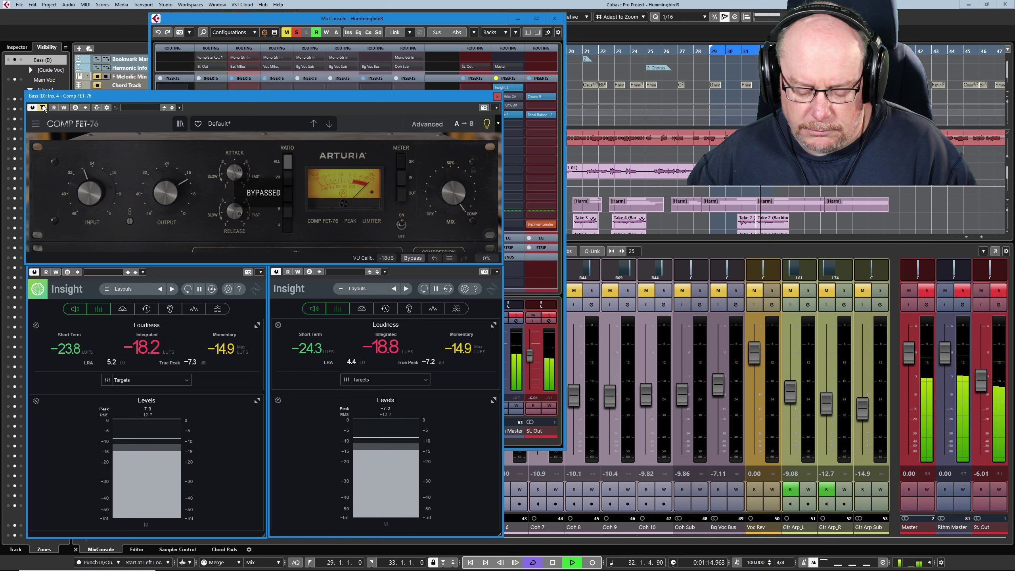
{"action": "left_click", "coordinate": [43, 108]}
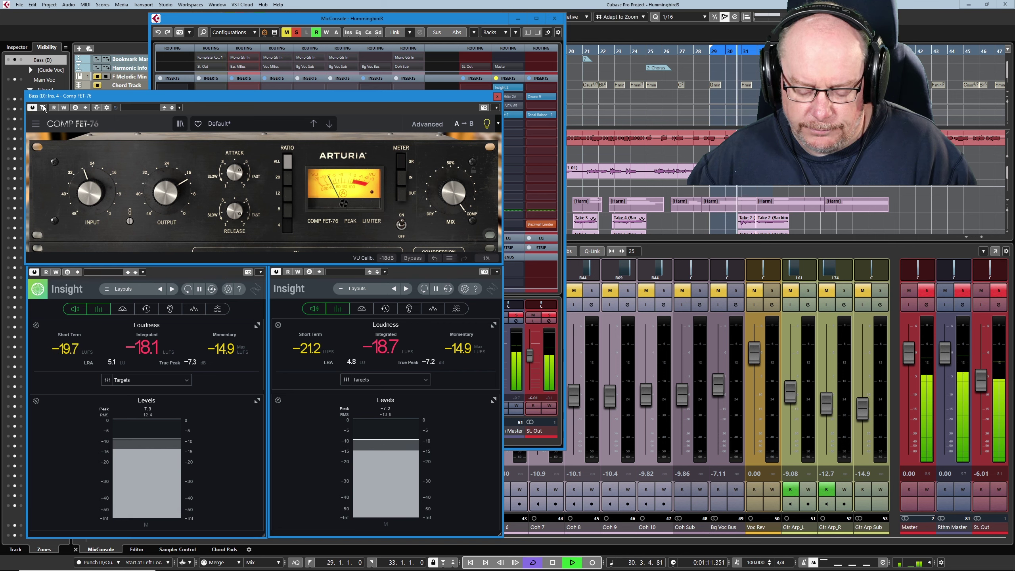
{"action": "left_click", "coordinate": [43, 107]}
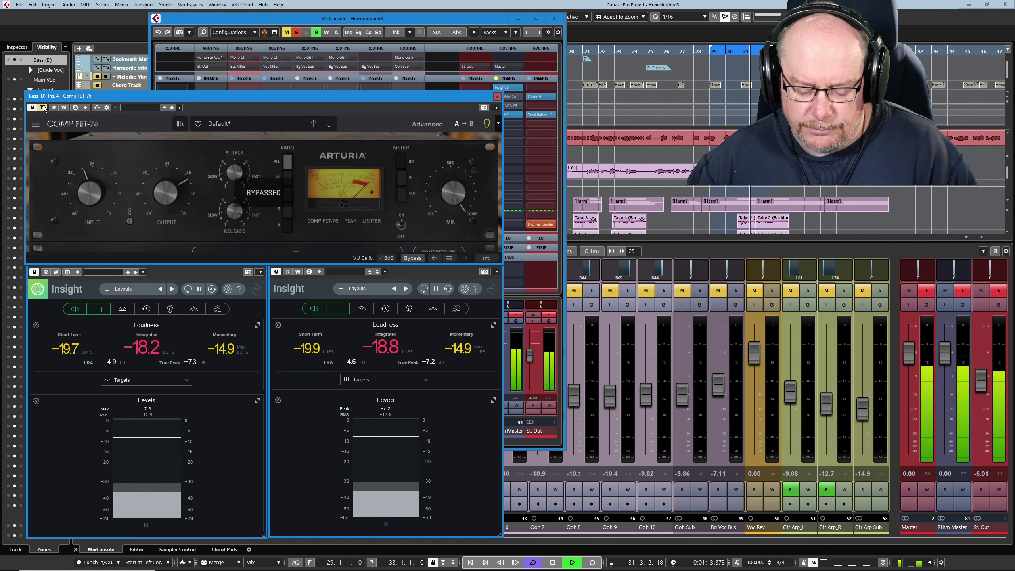
{"action": "left_click", "coordinate": [43, 108]}
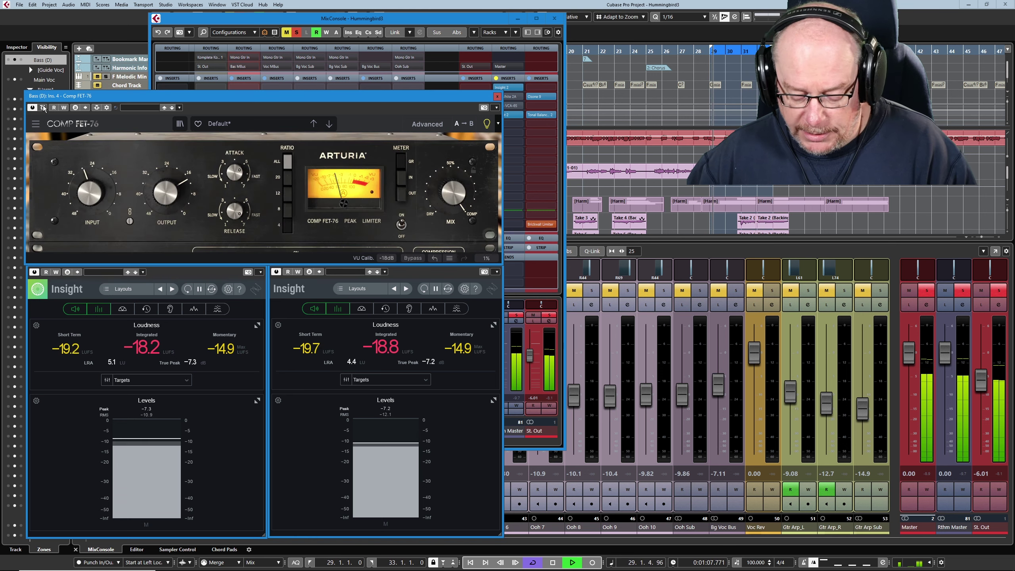
{"action": "key", "text": "space"}
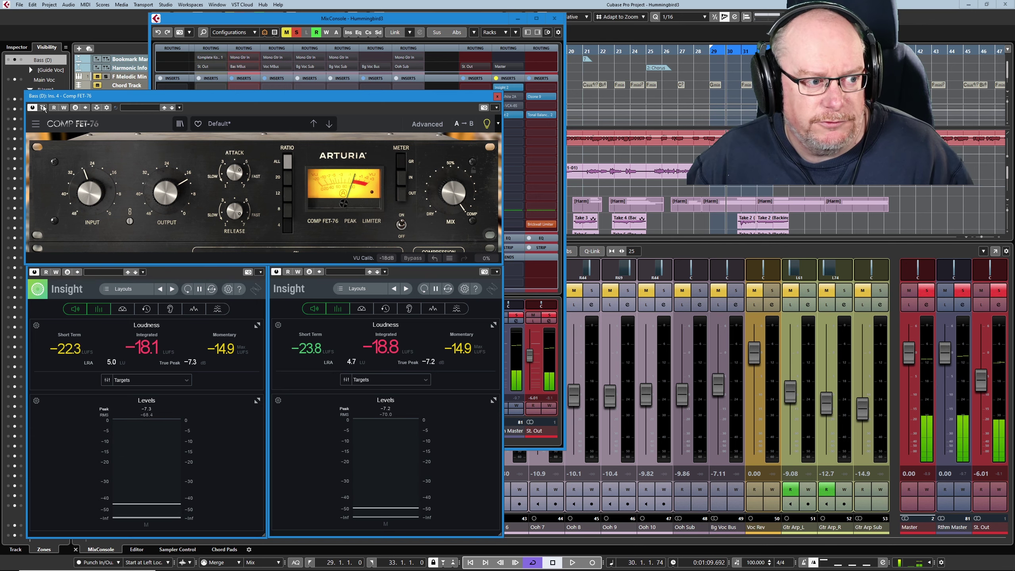
Step: Close the Comp FET-76 editor with Ctrl+W, keeping the Insight meters at -18.1/-18.8 LUFS
{"action": "key", "text": "ctrl+w"}
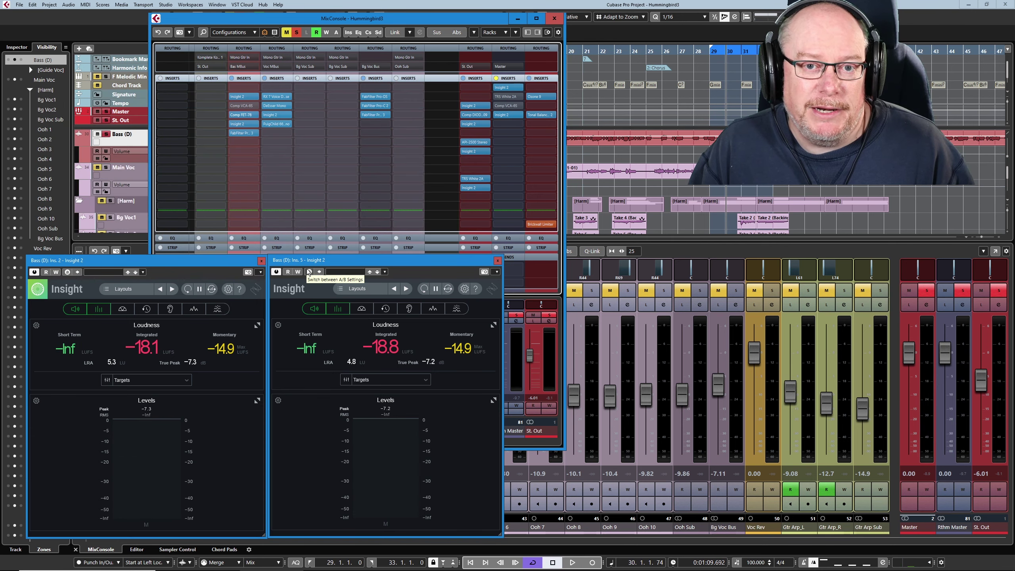